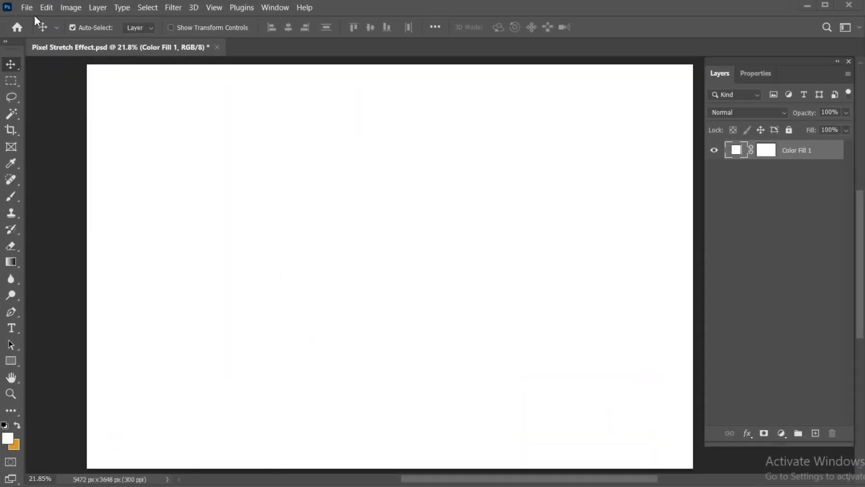
# Step: Place the yoga-outdoors-warrior-two-pose image as an embedded object and scale it to about 92.7% around its centre
pyautogui.click(26, 7)
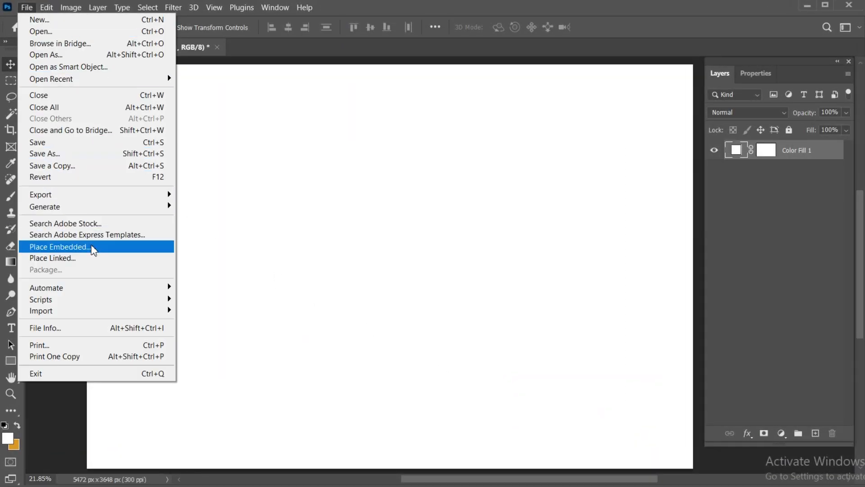
pyautogui.click(93, 246)
pyautogui.click(135, 133)
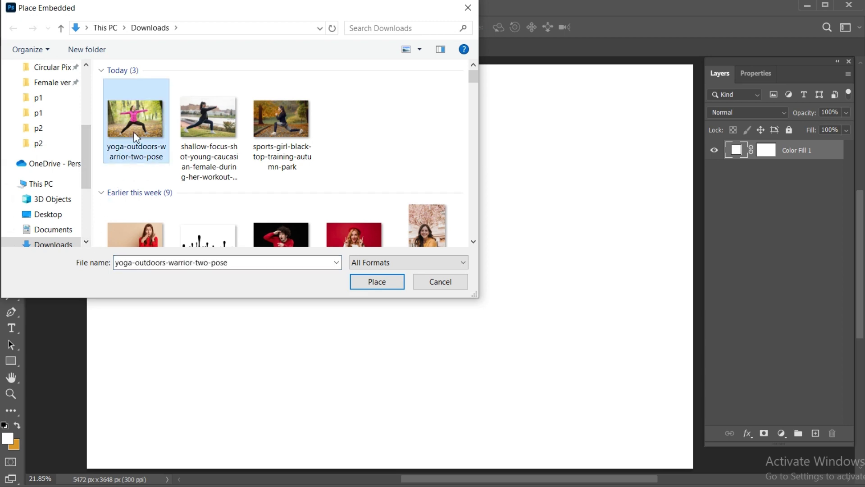
pyautogui.click(377, 282)
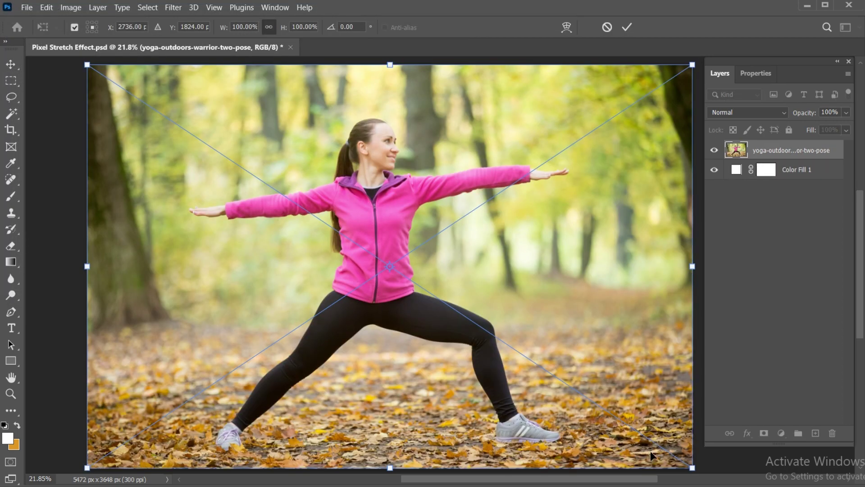
pyautogui.moveTo(692, 467); pyautogui.dragTo(671, 453)
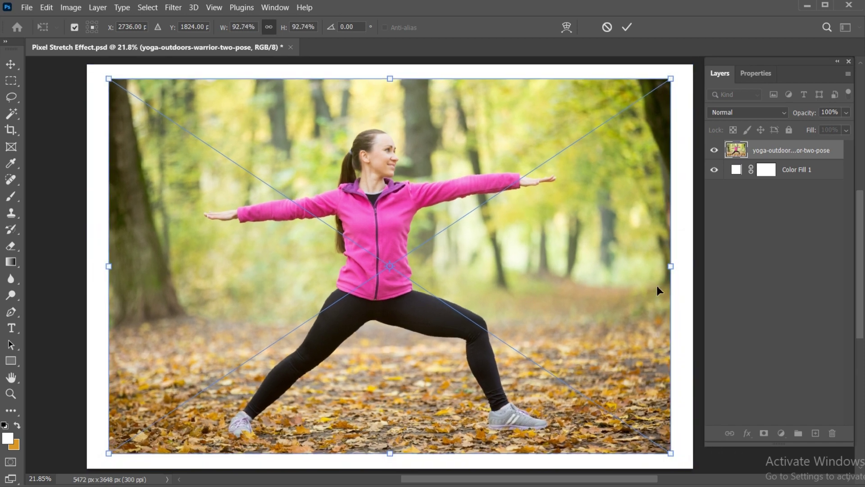
pyautogui.click(627, 30)
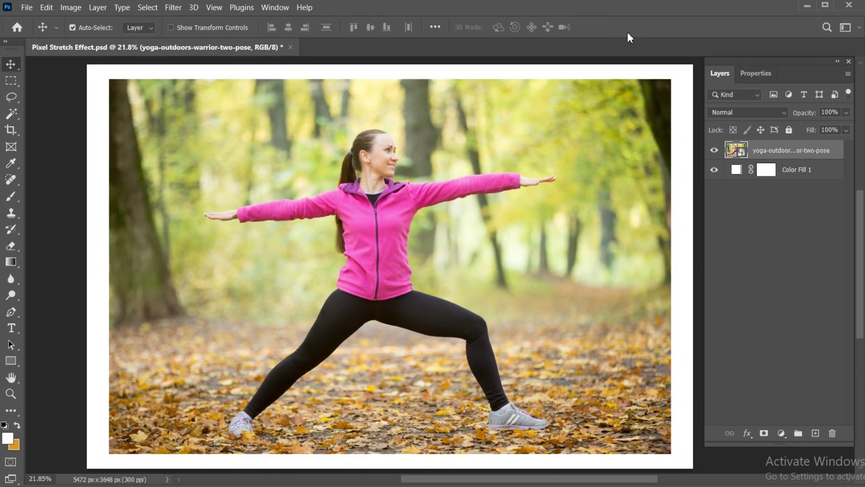
# Step: Select the woman with the Subject selection and copy her onto a new layer
pyautogui.click(147, 7)
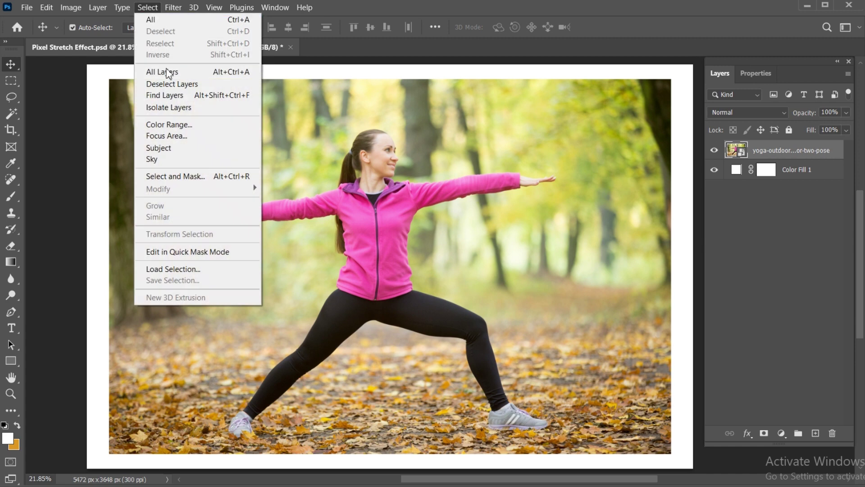
pyautogui.click(182, 147)
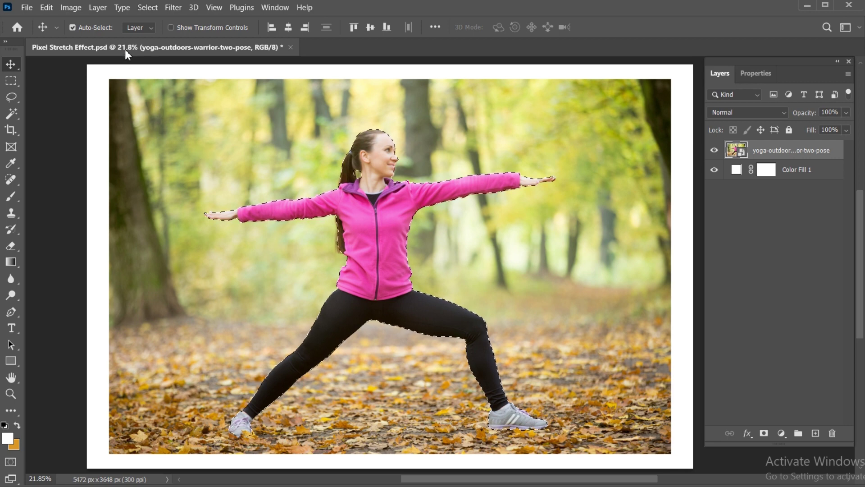
pyautogui.click(98, 7)
pyautogui.moveTo(198, 20)
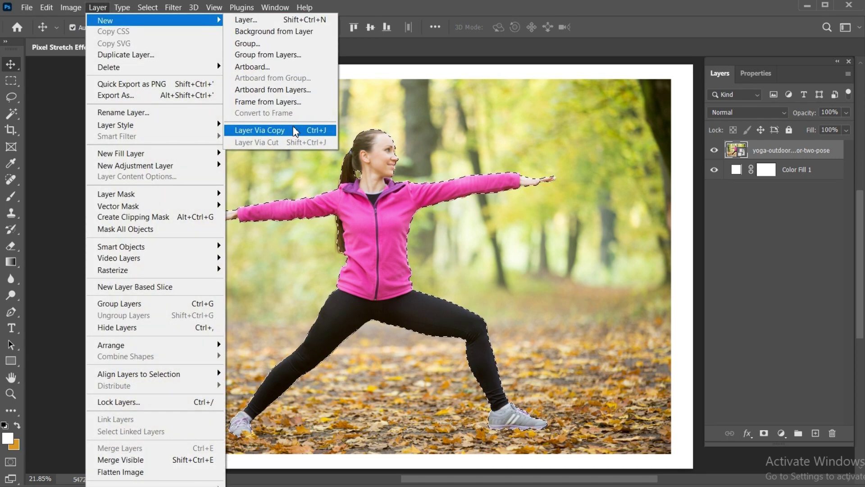
pyautogui.click(294, 130)
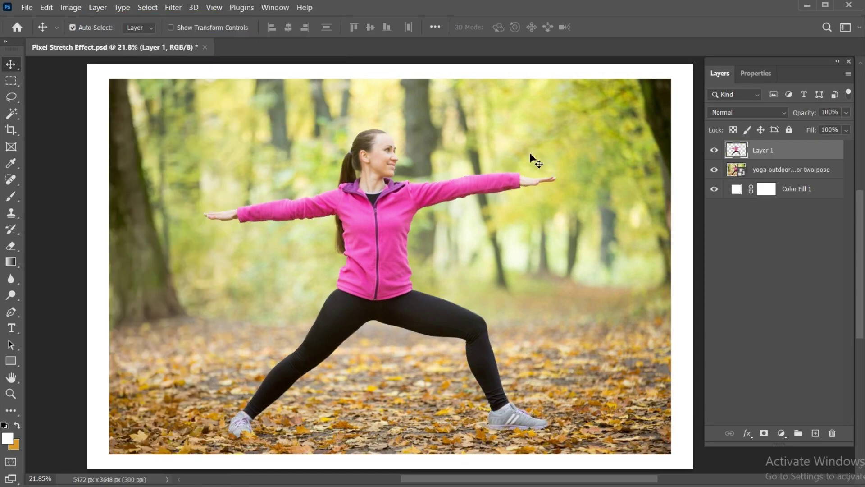
# Step: Delete the original yoga photo layer and scale the cut-out woman to about 92% around her centre
pyautogui.click(753, 175)
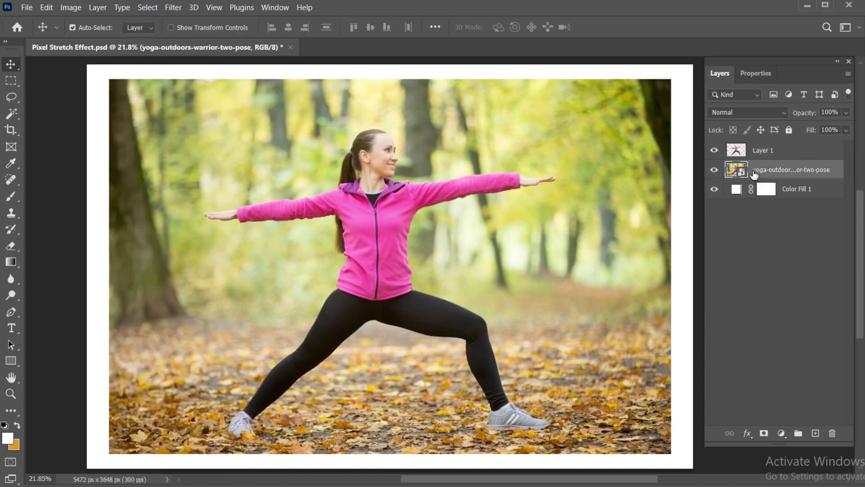
pyautogui.press('Delete')
pyautogui.click(739, 158)
pyautogui.hotkey('ctrl', 't')
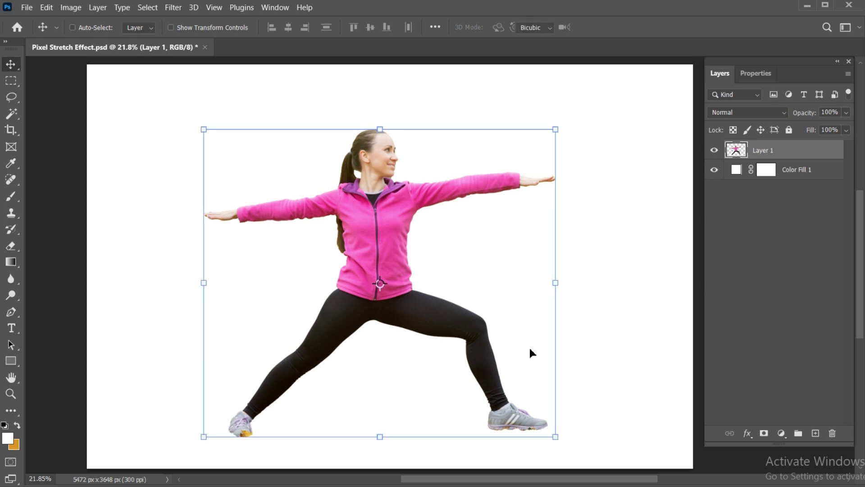
pyautogui.moveTo(557, 440); pyautogui.dragTo(542, 427)
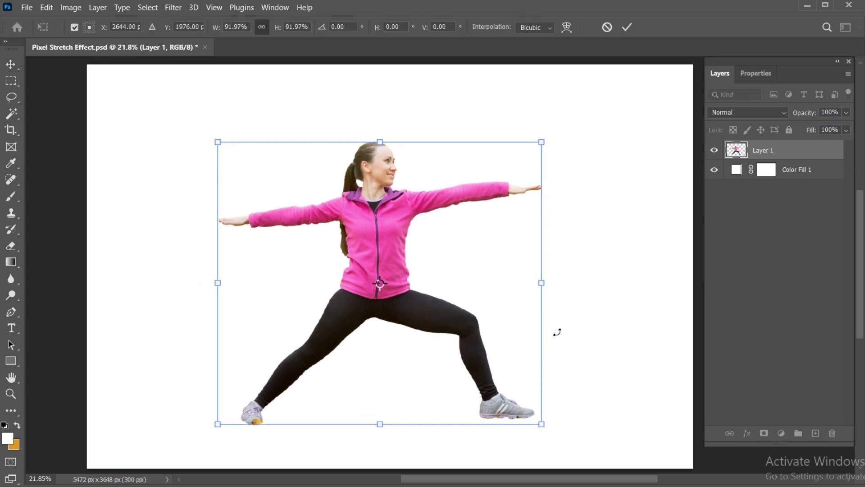
pyautogui.click(626, 27)
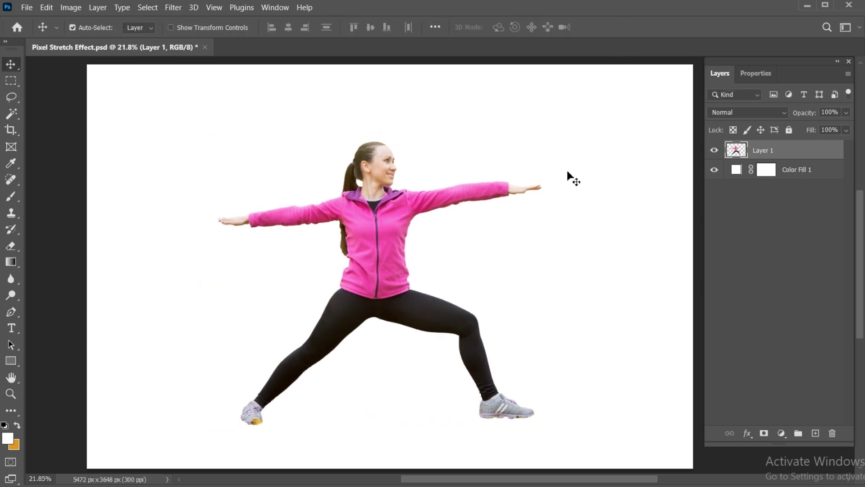
# Step: Select a very narrow vertical strip beside the woman's ear with the Rectangular Marquee and copy it onto a new layer
pyautogui.click(10, 81)
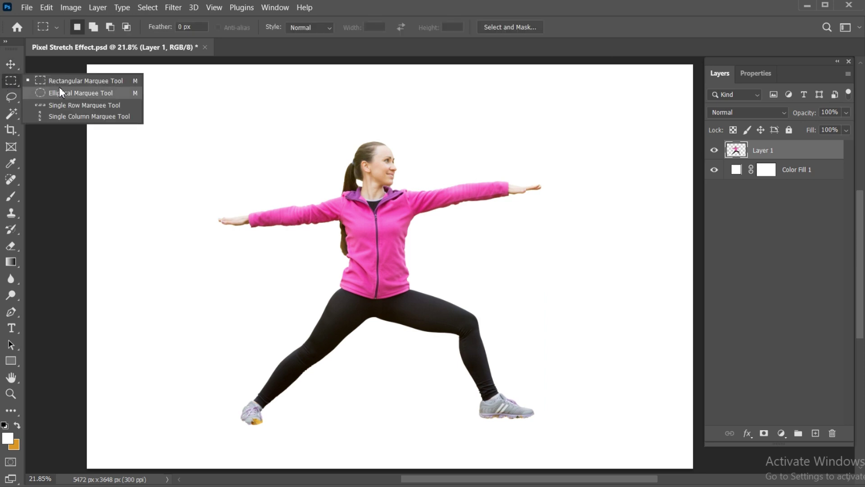
pyautogui.click(71, 81)
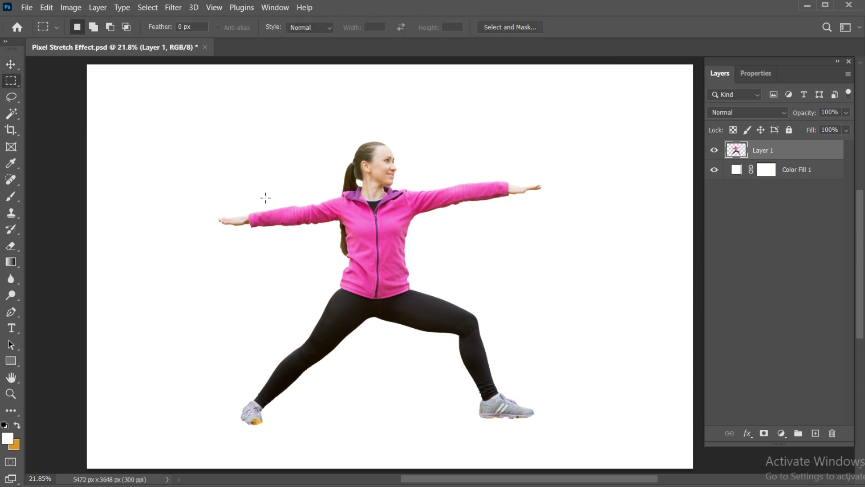
pyautogui.hotkey('ctrl', '+')
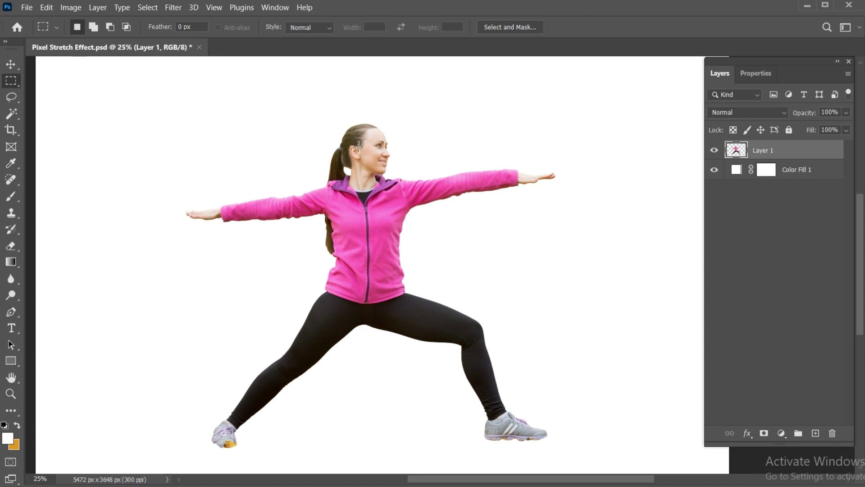
pyautogui.moveTo(359, 146); pyautogui.dragTo(361, 153)
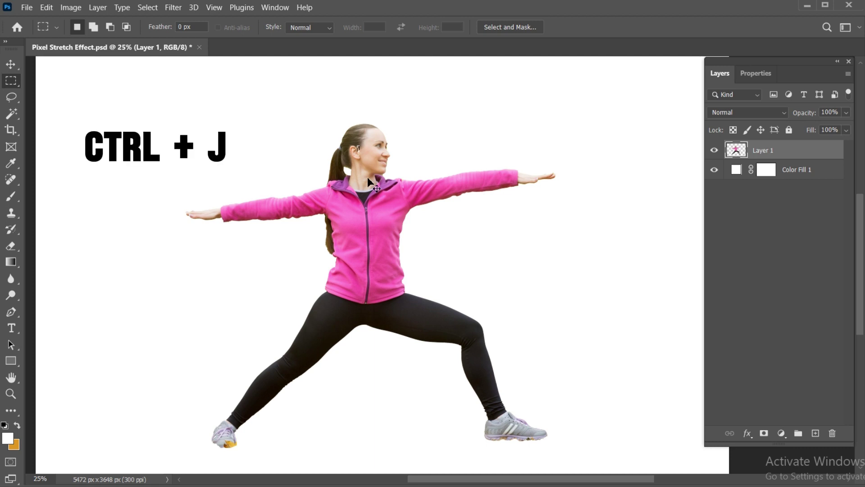
pyautogui.hotkey('ctrl', 'j')
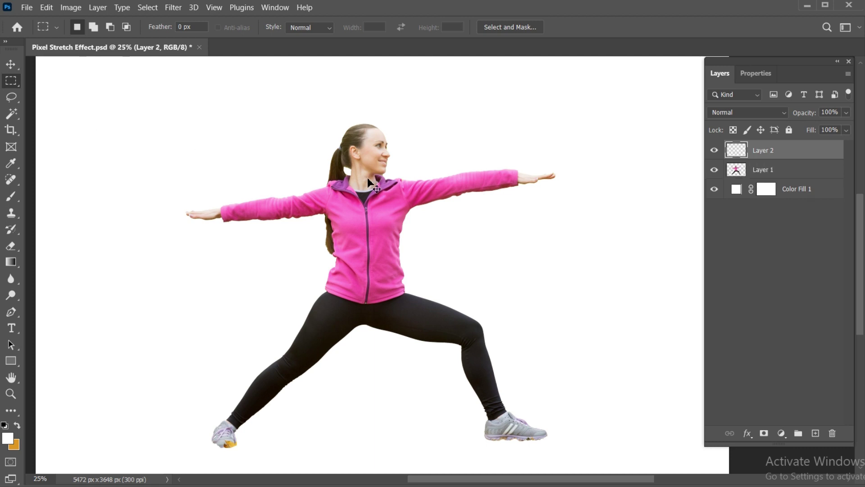
# Step: Stretch the skin-and-hair strip horizontally across the full canvas width and move it to the canvas's upper edge
pyautogui.hotkey('ctrl', 't')
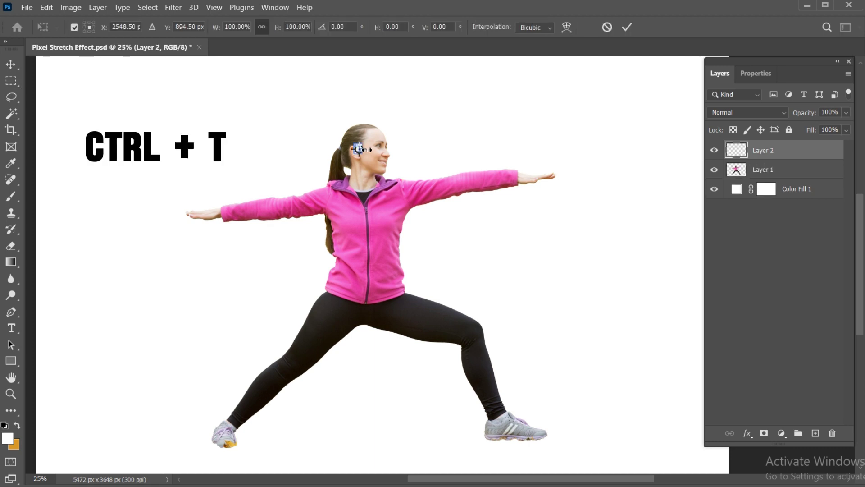
pyautogui.scroll(-3, 435, 238)
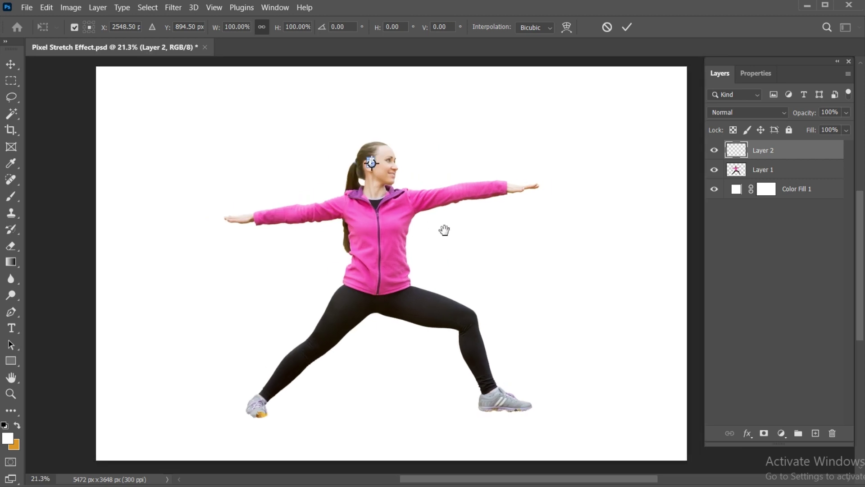
pyautogui.moveTo(371, 163); pyautogui.dragTo(684, 162)
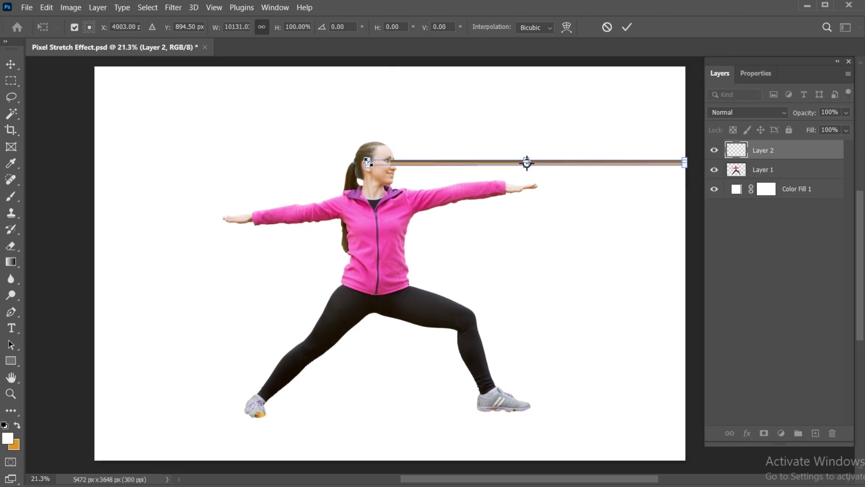
pyautogui.moveTo(370, 164); pyautogui.dragTo(69, 162)
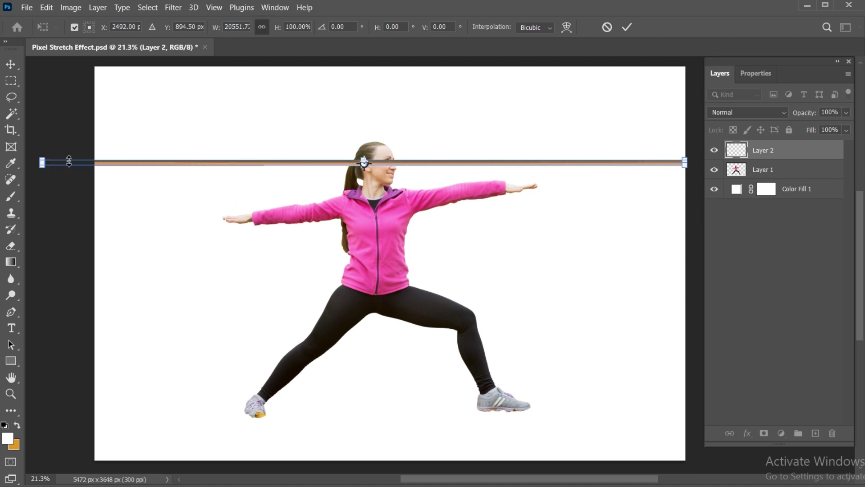
pyautogui.moveTo(178, 164); pyautogui.dragTo(174, 73)
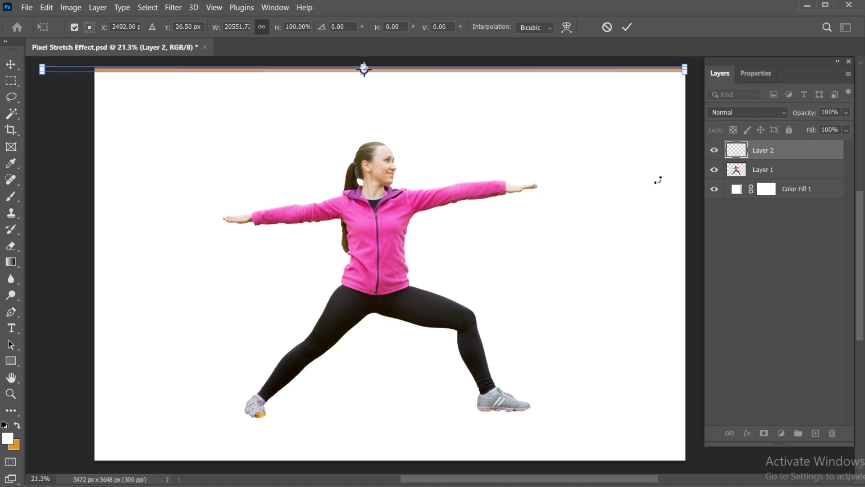
pyautogui.press('Return')
# Step: Select a narrow vertical strip through the jacket's collar and shoulder on Layer 1 and copy it onto a new layer
pyautogui.press('m')
pyautogui.click(736, 170)
pyautogui.rightClick(11, 80)
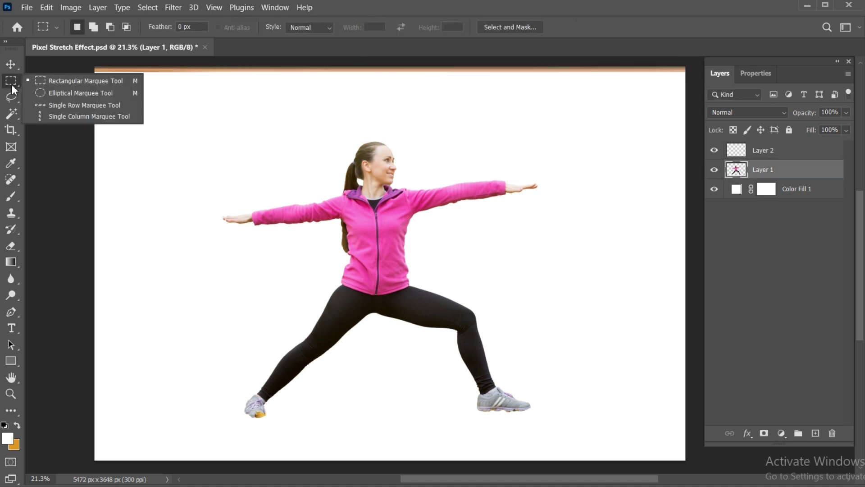
pyautogui.click(91, 80)
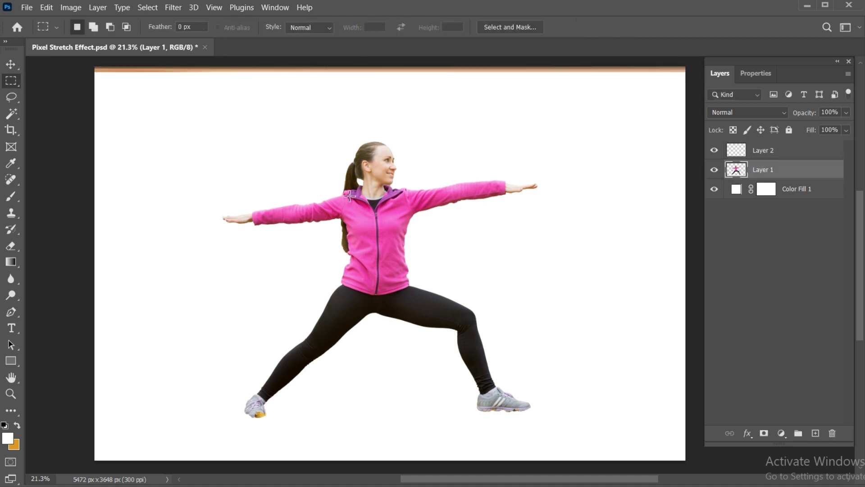
pyautogui.moveTo(353, 192); pyautogui.dragTo(356, 218)
pyautogui.hotkey('ctrl', 'j')
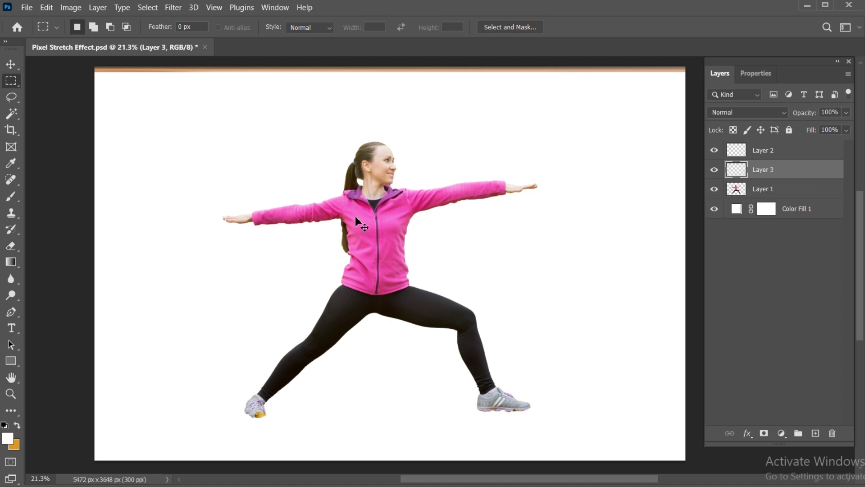
# Step: Stretch the collar strip horizontally past both canvas sides and place it directly below the skin-toned band
pyautogui.hotkey('ctrl', 't')
pyautogui.moveTo(356, 204); pyautogui.dragTo(679, 198)
pyautogui.moveTo(352, 203); pyautogui.dragTo(76, 203)
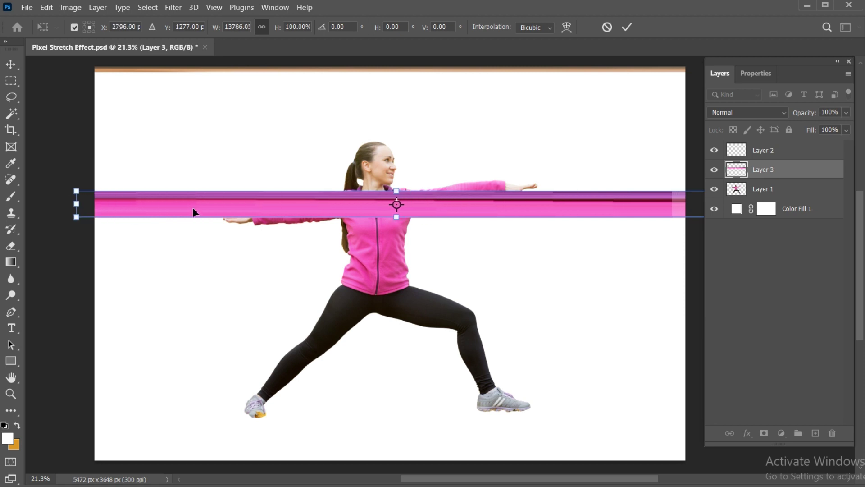
pyautogui.moveTo(193, 208); pyautogui.dragTo(194, 95)
pyautogui.press('Return')
# Step: Copy a narrow strip from the woman's waist onto a new layer and stretch it canvas-wide directly below the pink band
pyautogui.click(735, 190)
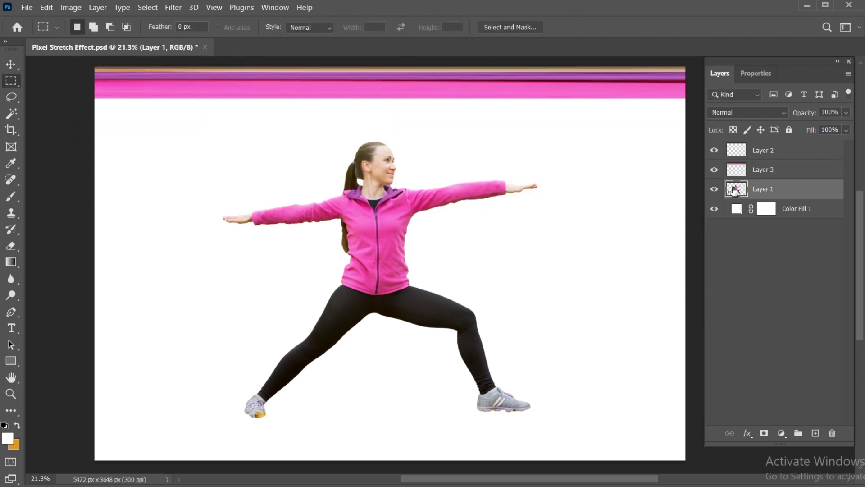
pyautogui.moveTo(346, 277); pyautogui.dragTo(702, 286)
pyautogui.hotkey('ctrl', 'j')
pyautogui.hotkey('ctrl', 't')
pyautogui.moveTo(344, 287); pyautogui.dragTo(84, 278)
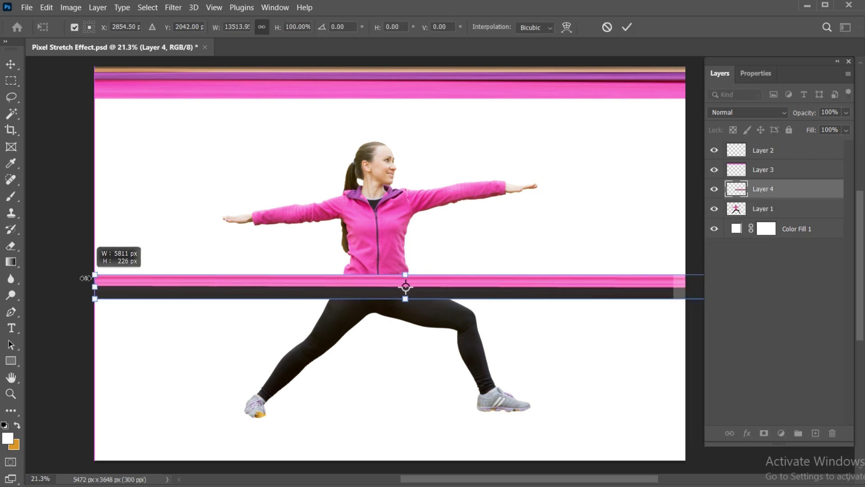
pyautogui.moveTo(136, 289); pyautogui.dragTo(136, 118)
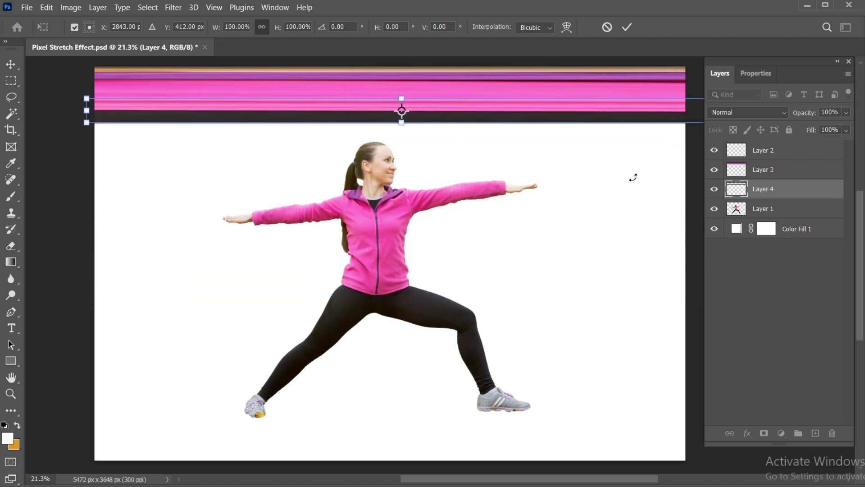
pyautogui.press('Return')
# Step: Copy a narrow strip from the ankle and shoe onto a new layer and stretch it canvas-wide below the black band
pyautogui.click(735, 210)
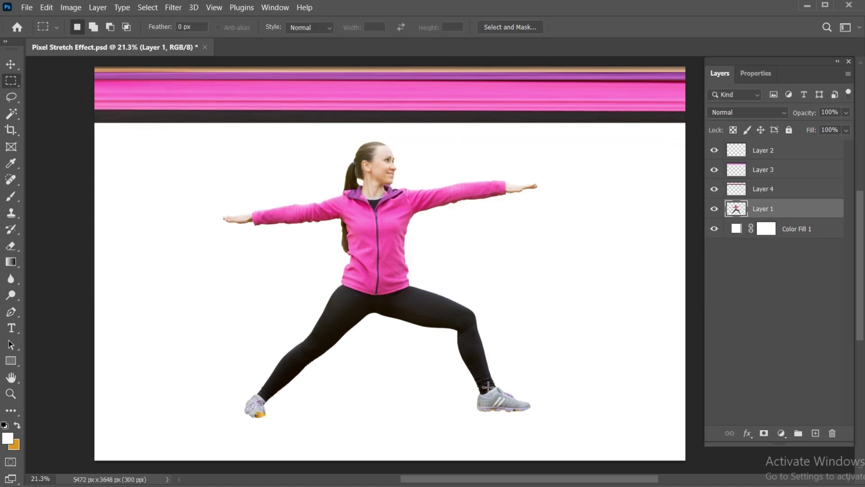
pyautogui.moveTo(485, 383); pyautogui.dragTo(141, 131)
pyautogui.hotkey('ctrl', 'j')
pyautogui.hotkey('ctrl', 't')
pyautogui.click(627, 27)
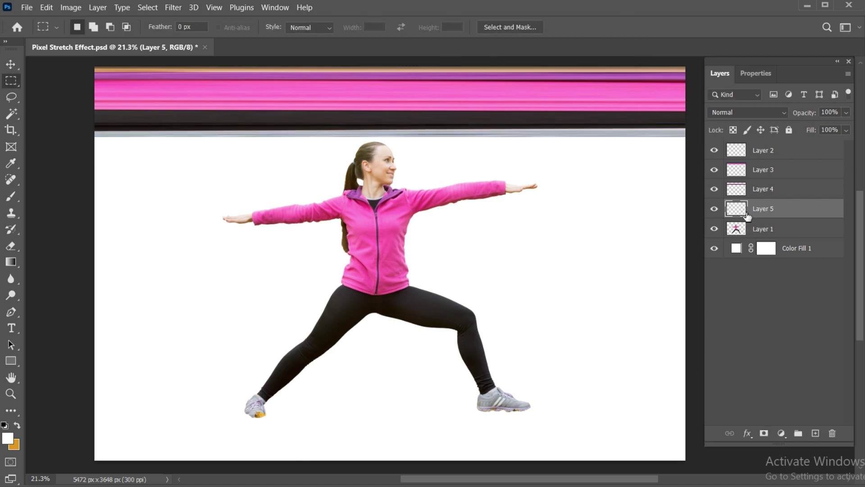
# Step: Merge the four stretched strip layers, Layer 2 through Layer 5, into one layer
pyautogui.keyDown('shift'); pyautogui.click(744, 197); pyautogui.keyUp('shift')
pyautogui.keyDown('shift'); pyautogui.click(745, 153); pyautogui.keyUp('shift')
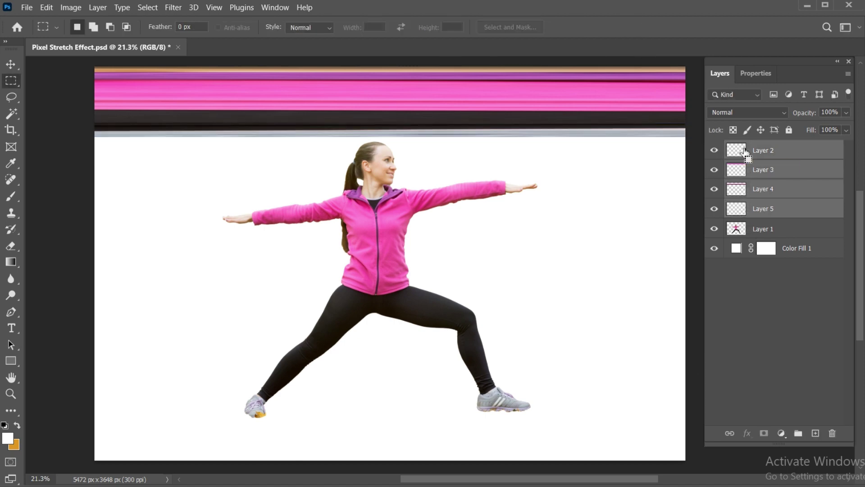
pyautogui.hotkey('ctrl', 'e')
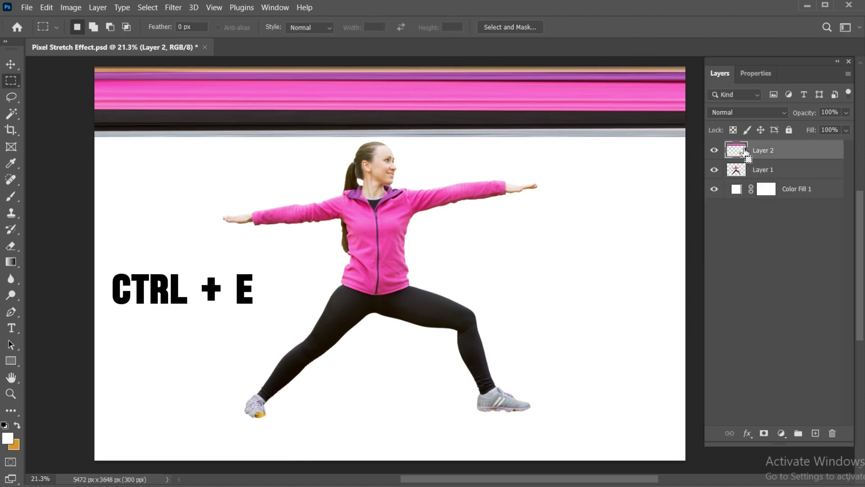
# Step: Move the merged colour band slightly down the canvas and stretch its height to about 213%, keeping its width
pyautogui.hotkey('ctrl', 't')
pyautogui.moveTo(454, 112); pyautogui.dragTo(455, 143)
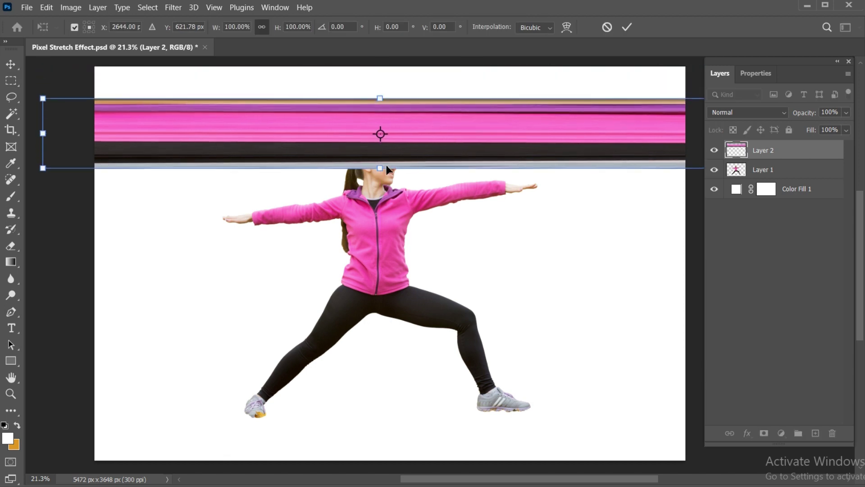
pyautogui.moveTo(381, 171); pyautogui.dragTo(381, 251)
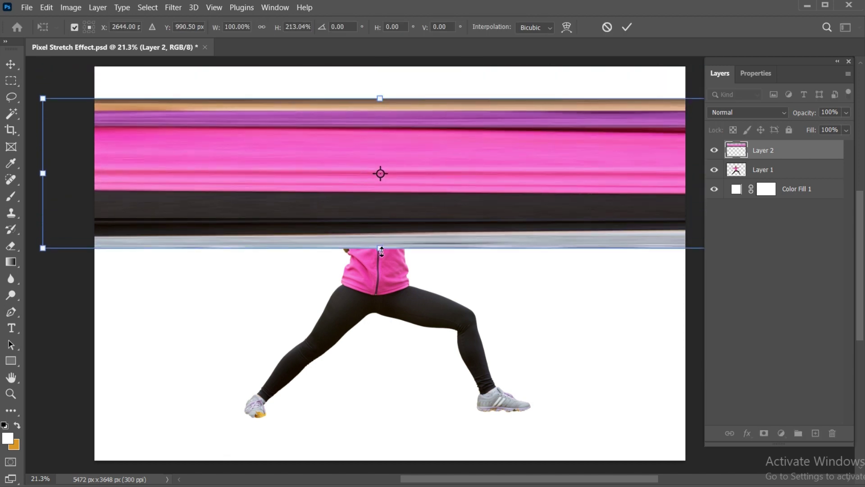
pyautogui.click(626, 27)
# Step: Apply the Polar Coordinates distortion to the merged band with Rectangular to Polar, previewing the whole disc at 6.3%
pyautogui.click(173, 8)
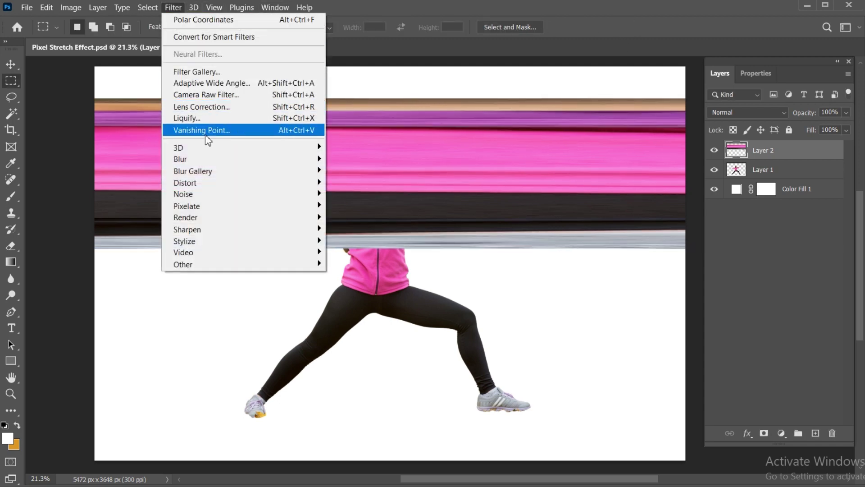
pyautogui.moveTo(252, 185)
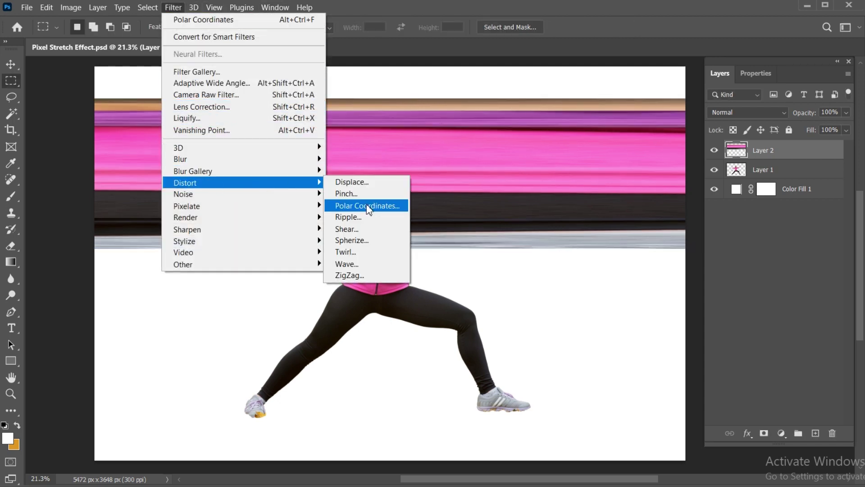
pyautogui.click(388, 211)
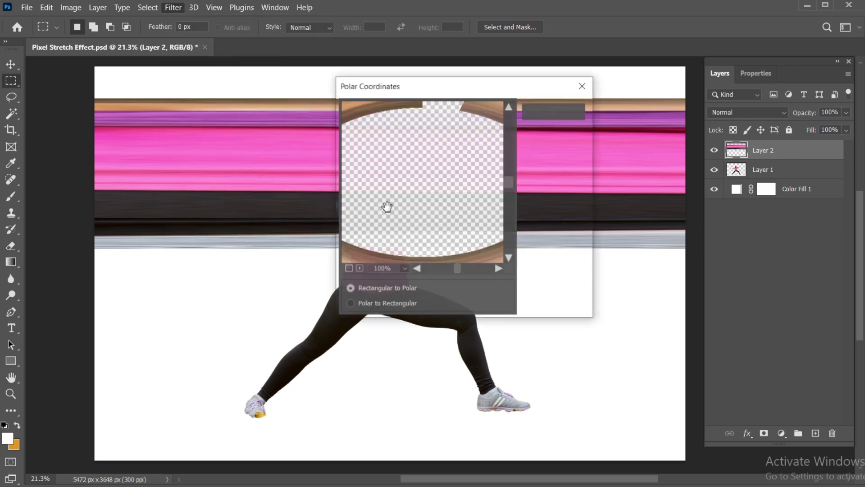
pyautogui.click(348, 268)
pyautogui.click(348, 268)
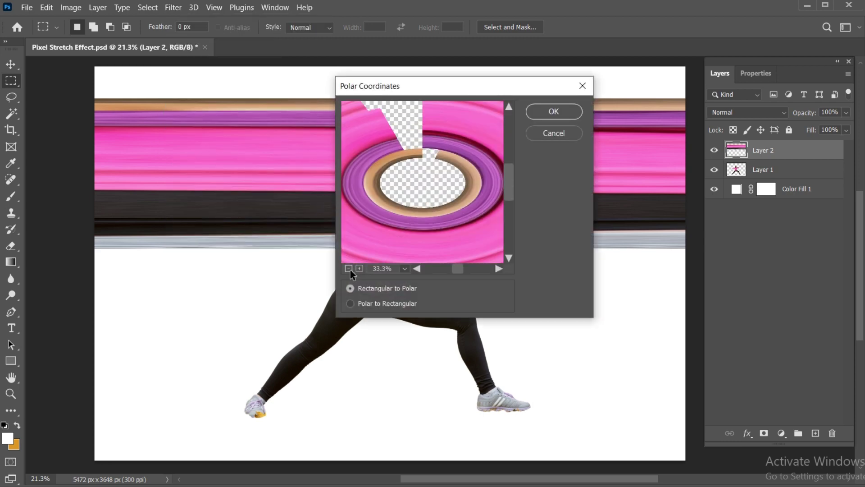
pyautogui.click(348, 269)
pyautogui.click(349, 269)
pyautogui.click(348, 268)
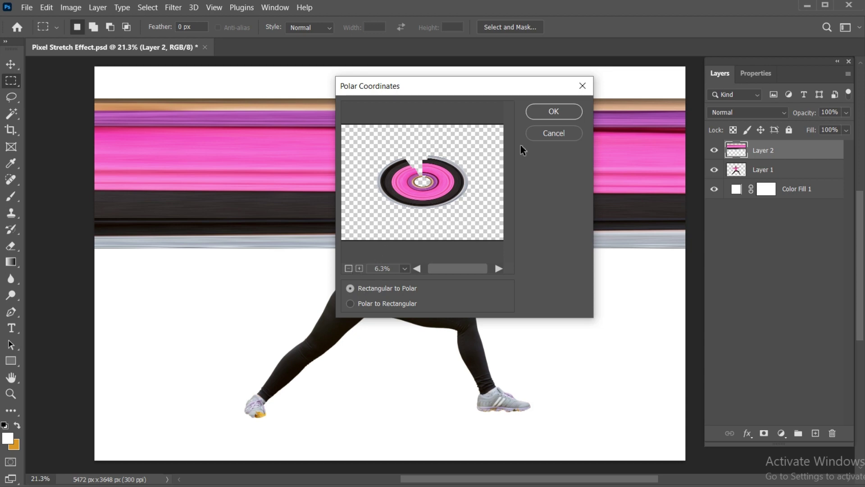
pyautogui.click(565, 111)
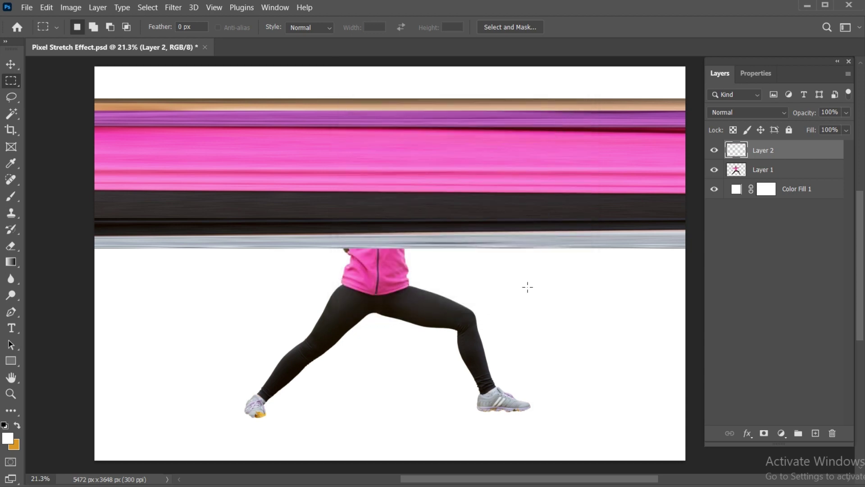
# Step: Make the striped disc rounder by scaling it to about 94% width and 133% height, centred over the woman
pyautogui.press('v')
pyautogui.hotkey('ctrl', 't')
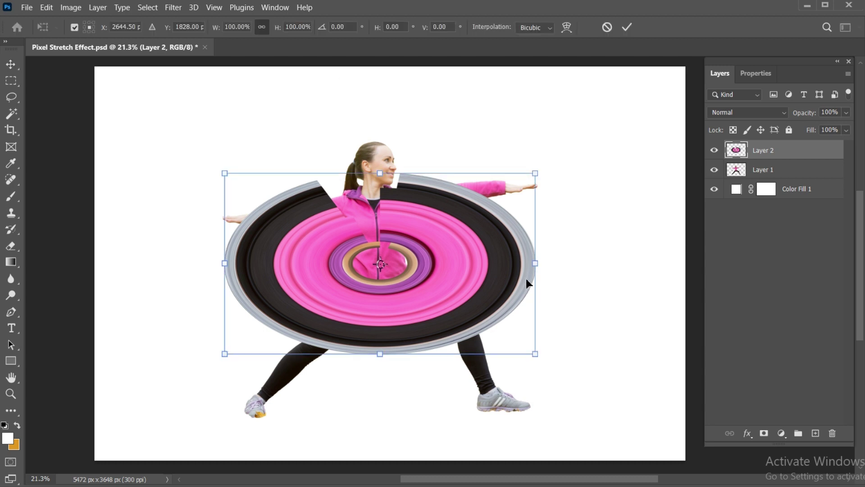
pyautogui.moveTo(537, 263); pyautogui.dragTo(465, 263)
pyautogui.moveTo(225, 263); pyautogui.dragTo(247, 263)
pyautogui.moveTo(465, 354); pyautogui.dragTo(501, 383)
pyautogui.moveTo(413, 317); pyautogui.dragTo(434, 324)
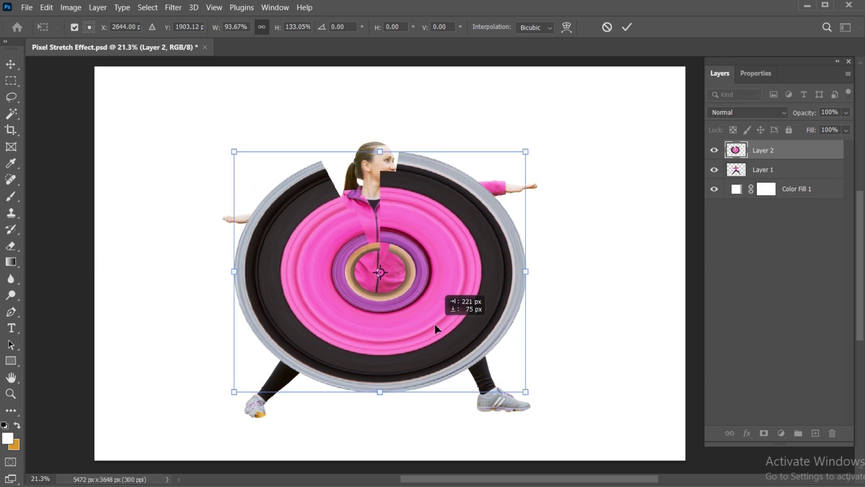
# Step: Move the woman slightly up the canvas and place the disc layer beneath her layer
pyautogui.click(758, 170)
pyautogui.moveTo(368, 178); pyautogui.dragTo(366, 149)
pyautogui.moveTo(774, 151); pyautogui.dragTo(766, 179)
# Step: Rotate the disc 180° so its open gap lies between the woman's legs
pyautogui.hotkey('ctrl', 't')
pyautogui.rightClick(486, 225)
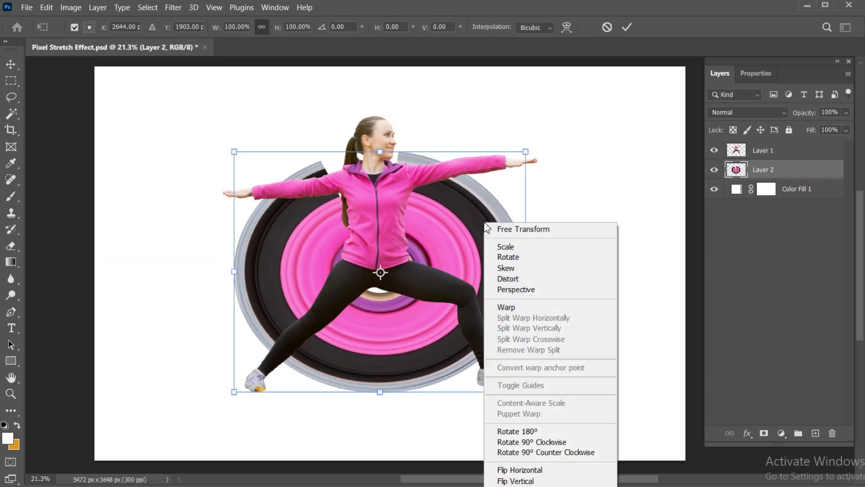
pyautogui.click(523, 433)
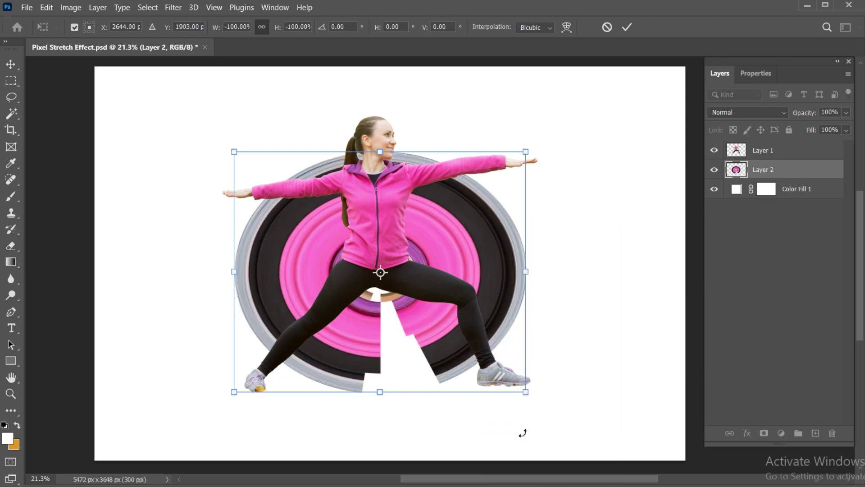
# Step: Resize and reposition the disc behind the woman to about 3400 px wide and 3220 px high, spanning from above her head to below her feet
pyautogui.moveTo(526, 274); pyautogui.dragTo(506, 280)
pyautogui.moveTo(232, 274); pyautogui.dragTo(242, 288)
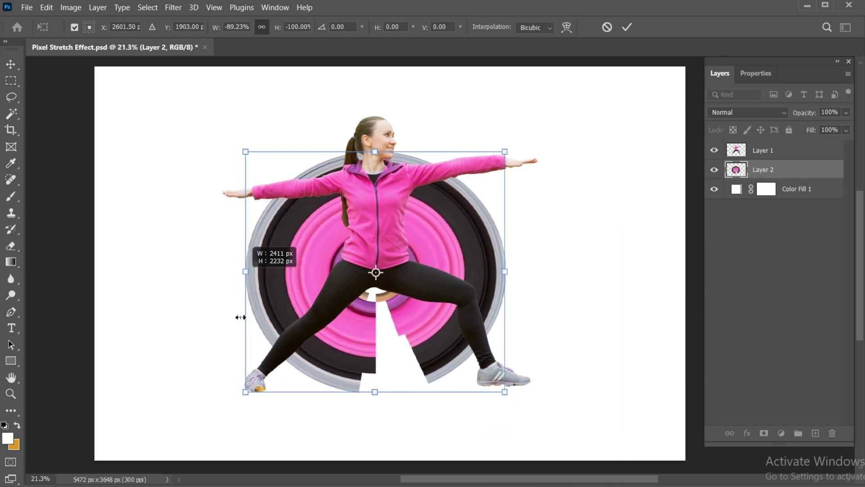
pyautogui.moveTo(243, 394); pyautogui.dragTo(206, 428)
pyautogui.moveTo(506, 427); pyautogui.dragTo(536, 421)
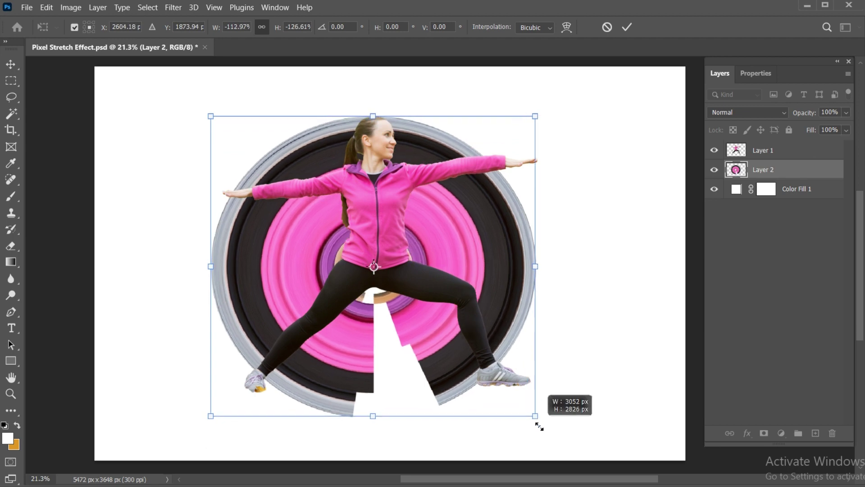
pyautogui.moveTo(518, 333); pyautogui.dragTo(504, 340)
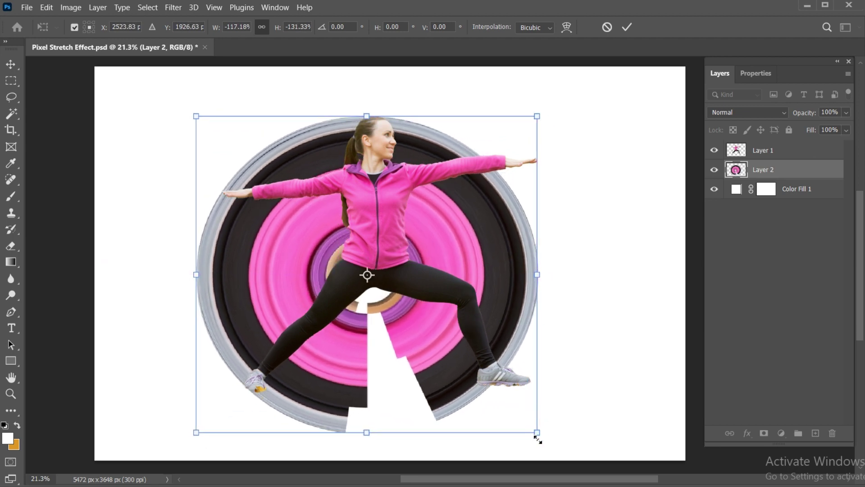
pyautogui.moveTo(537, 435); pyautogui.dragTo(555, 453)
pyautogui.moveTo(365, 114); pyautogui.dragTo(378, 97)
pyautogui.moveTo(480, 257); pyautogui.dragTo(484, 260)
pyautogui.moveTo(559, 447); pyautogui.dragTo(569, 447)
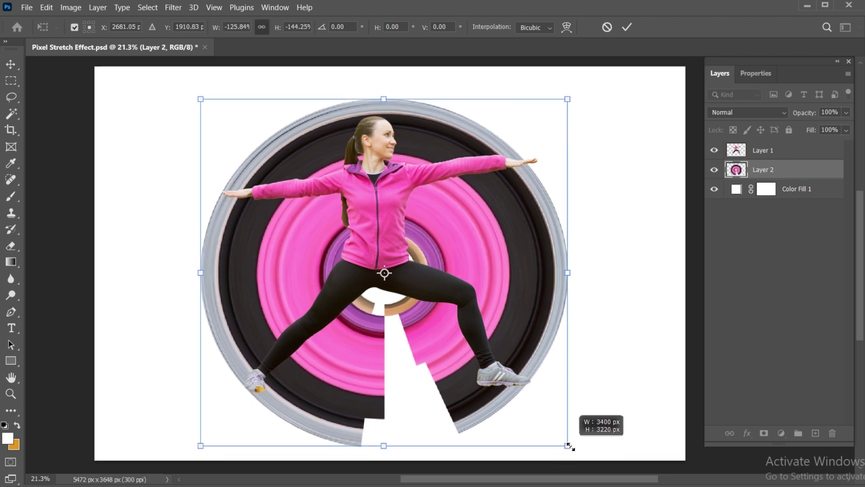
pyautogui.click(631, 27)
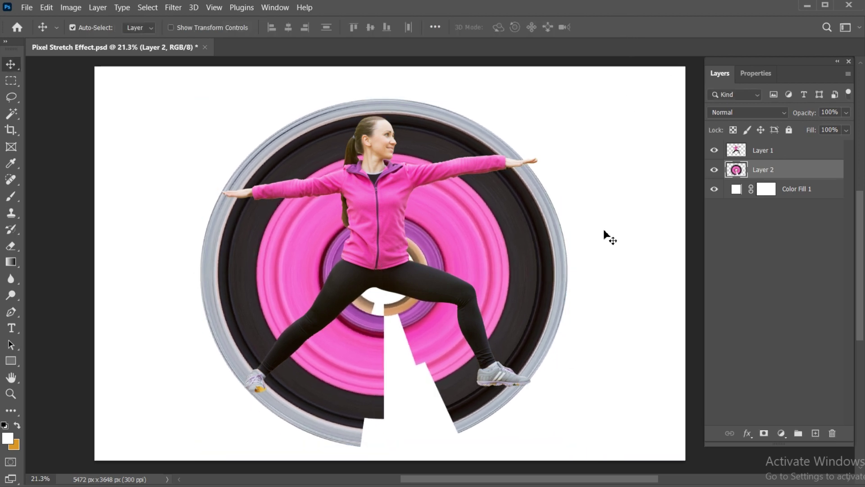
# Step: Paint white with a 500 px brush over the disc area below and between the woman's legs, down to both shoes
pyautogui.press('b')
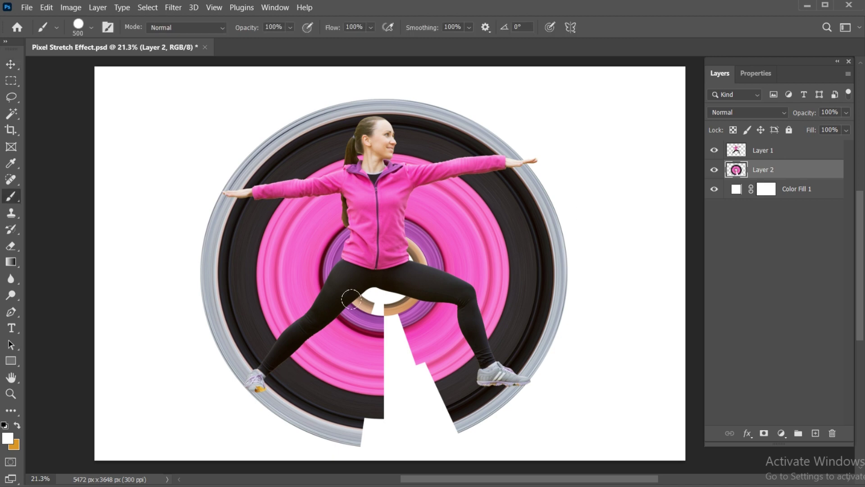
pyautogui.moveTo(356, 300)
pyautogui.mouseDown()
pyautogui.moveTo(376, 316)
pyautogui.moveTo(361, 397)
pyautogui.moveTo(281, 363)
pyautogui.mouseUp()
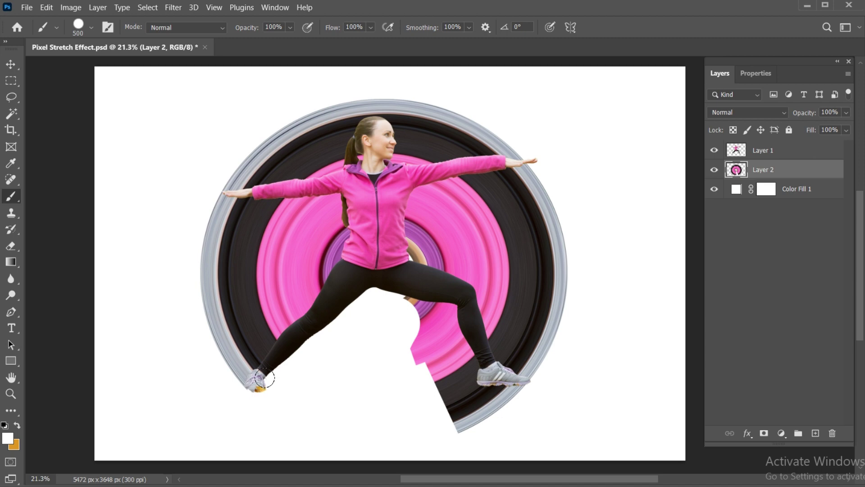
pyautogui.moveTo(408, 306)
pyautogui.mouseDown()
pyautogui.moveTo(428, 327)
pyautogui.moveTo(444, 409)
pyautogui.moveTo(488, 388)
pyautogui.moveTo(467, 388)
pyautogui.mouseUp()
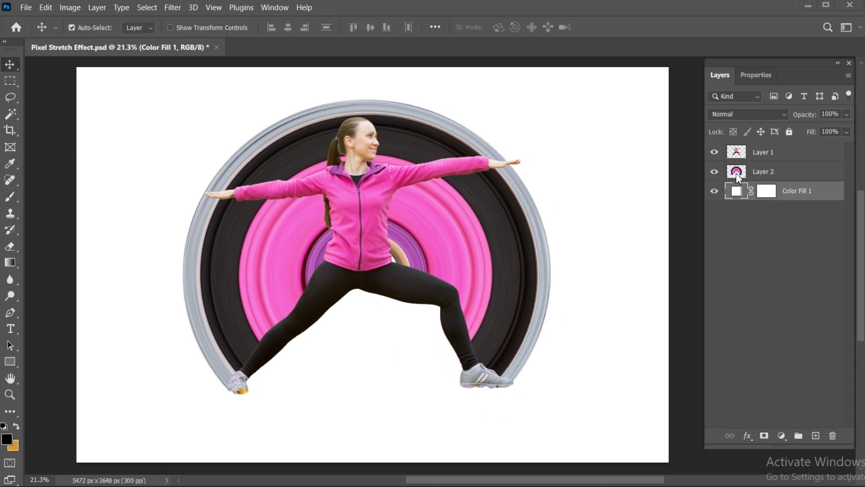
# Step: Add a new layer above the disc layer and paint one soft black spot on it with an 1811 px brush
pyautogui.click(735, 175)
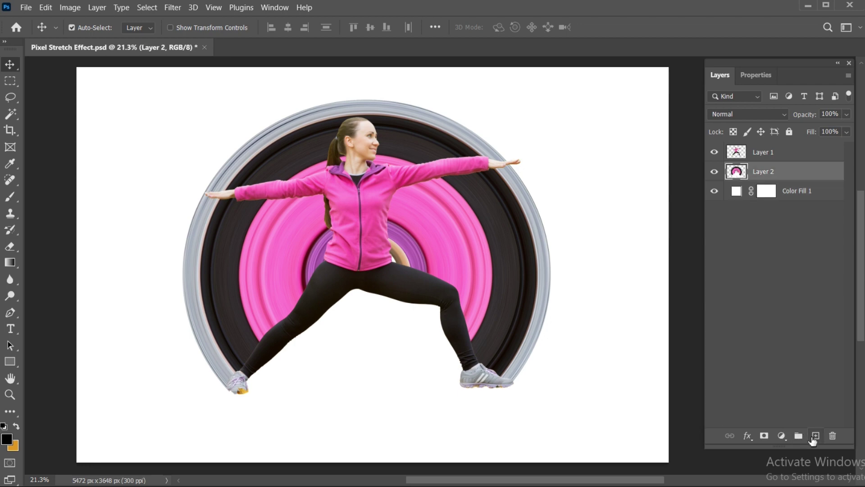
pyautogui.click(815, 435)
pyautogui.press('b')
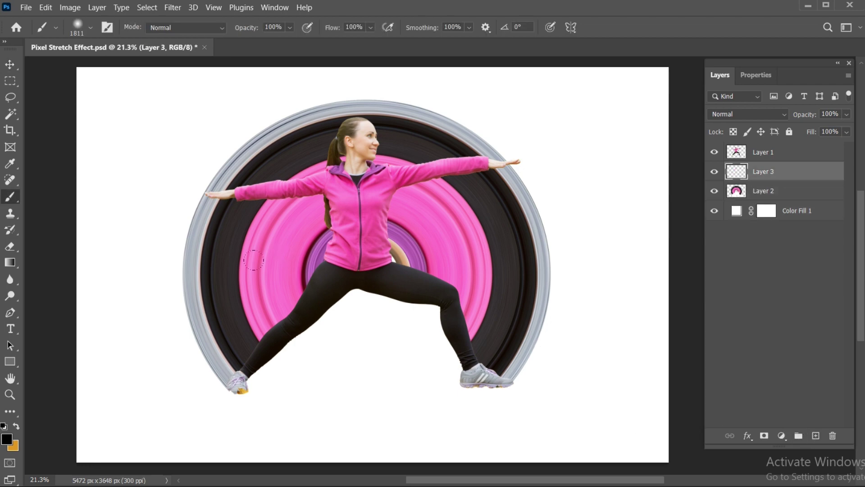
pyautogui.click(330, 329)
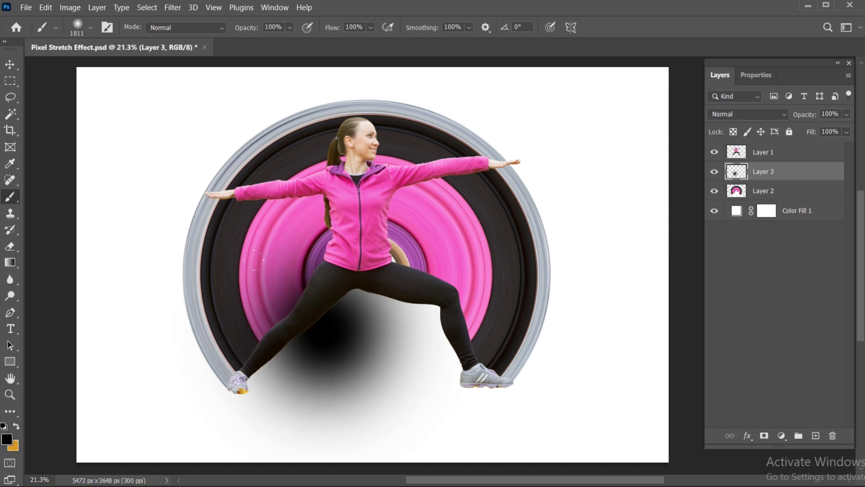
# Step: Flatten the black spot to about 88% width and 6% height as a shadow under the woman's right-hand-side shoe, with 93% layer opacity
pyautogui.press('v')
pyautogui.hotkey('ctrl', 't')
pyautogui.moveTo(324, 174)
pyautogui.mouseDown()
pyautogui.moveTo(331, 446)
pyautogui.moveTo(512, 397)
pyautogui.moveTo(498, 388)
pyautogui.mouseUp()
pyautogui.moveTo(333, 388); pyautogui.dragTo(355, 388)
pyautogui.moveTo(645, 395); pyautogui.dragTo(626, 397)
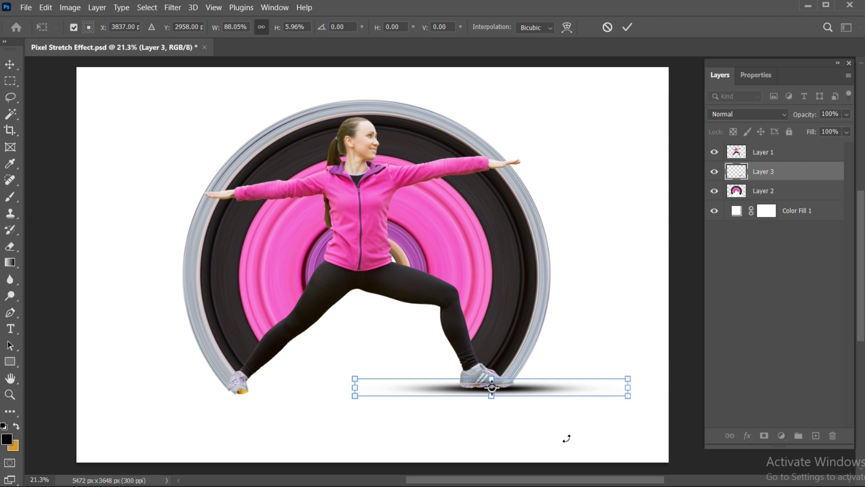
pyautogui.press('Down')
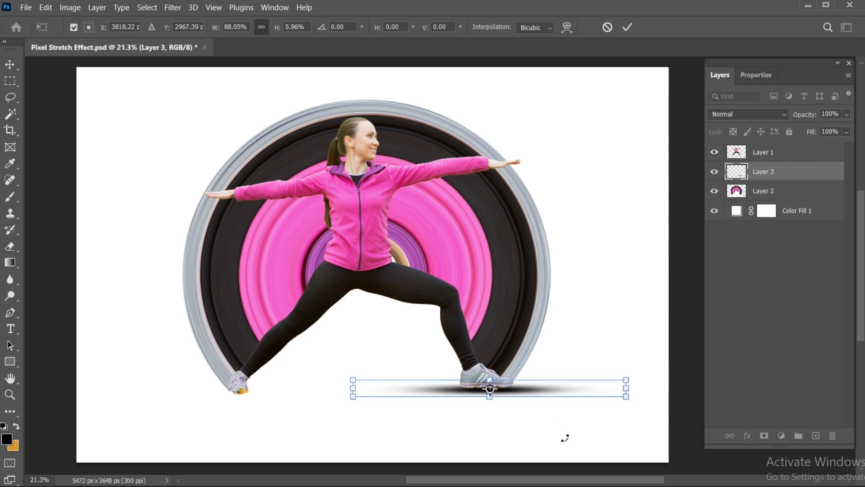
pyautogui.moveTo(845, 132)
pyautogui.mouseDown()
pyautogui.moveTo(827, 135)
pyautogui.moveTo(842, 131)
pyautogui.mouseUp()
pyautogui.click(629, 29)
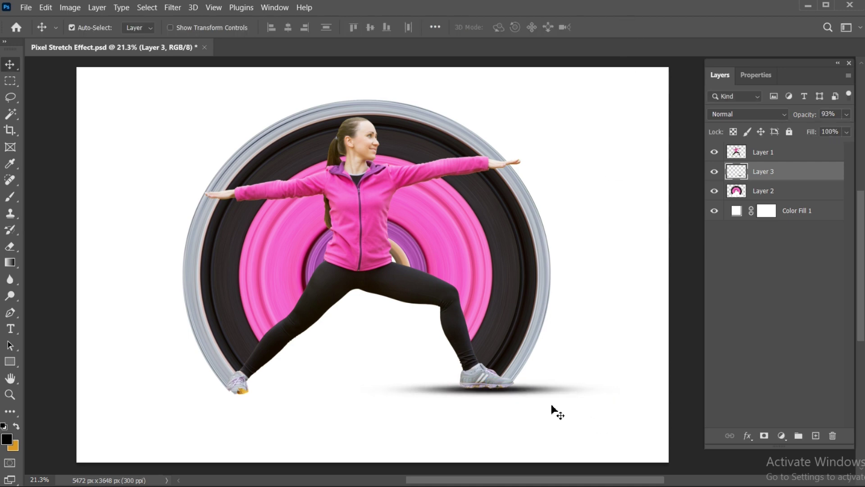
# Step: Duplicate the shadow under the shoe on the image's left side and set the copy's opacity to 73%
pyautogui.moveTo(499, 397); pyautogui.dragTo(258, 402)
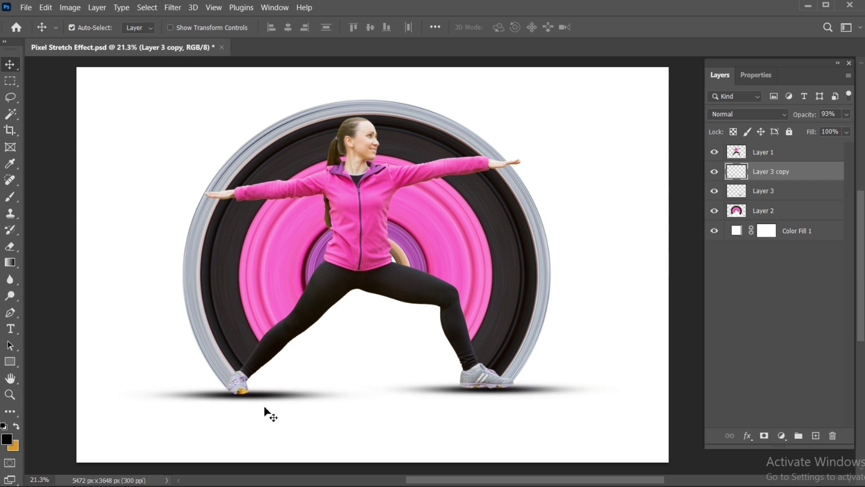
pyautogui.hotkey('ctrl', 't')
pyautogui.click(846, 114)
pyautogui.moveTo(839, 129); pyautogui.dragTo(829, 128)
pyautogui.click(627, 27)
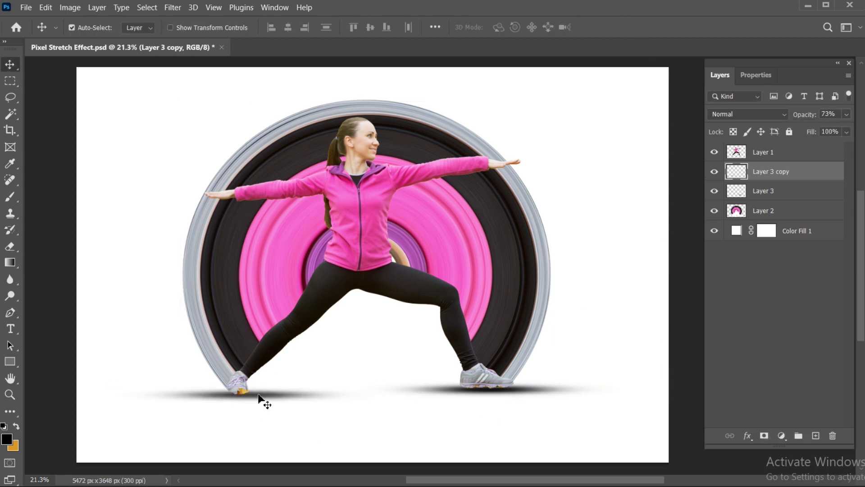
pyautogui.hotkey('ctrl', 't')
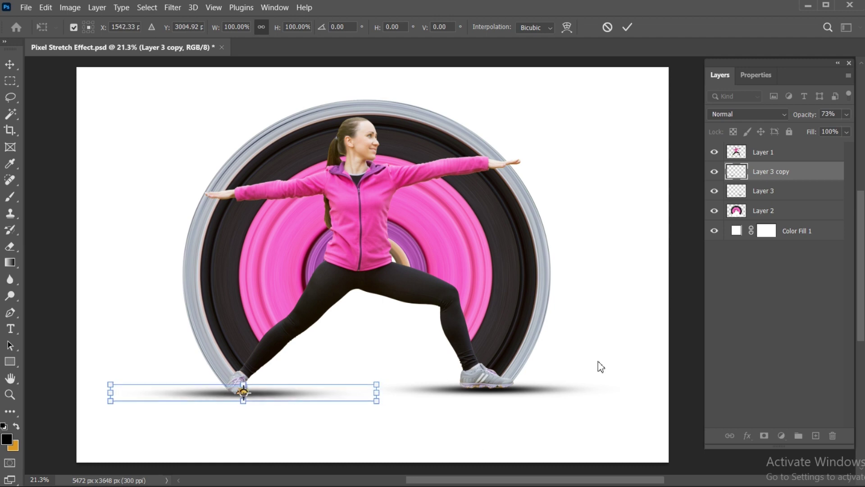
pyautogui.press('Return')
pyautogui.click(627, 27)
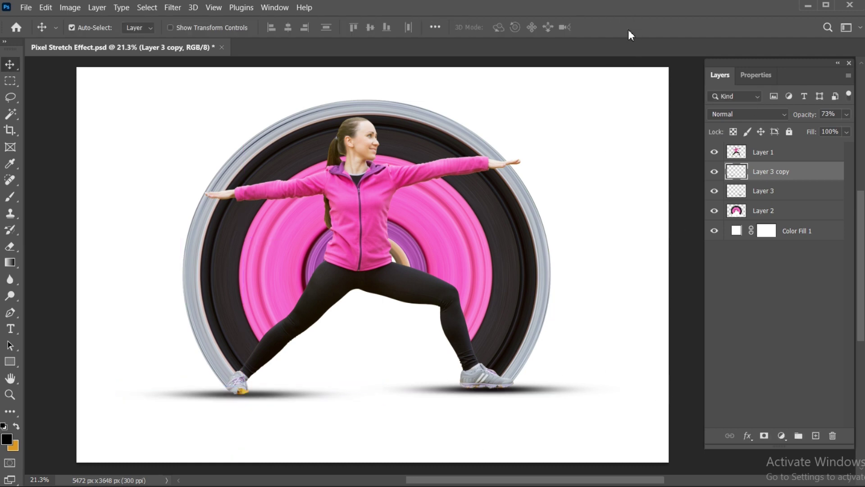
# Step: Collapse the floating Layers and Properties panels to view the finished artwork
pyautogui.click(838, 63)
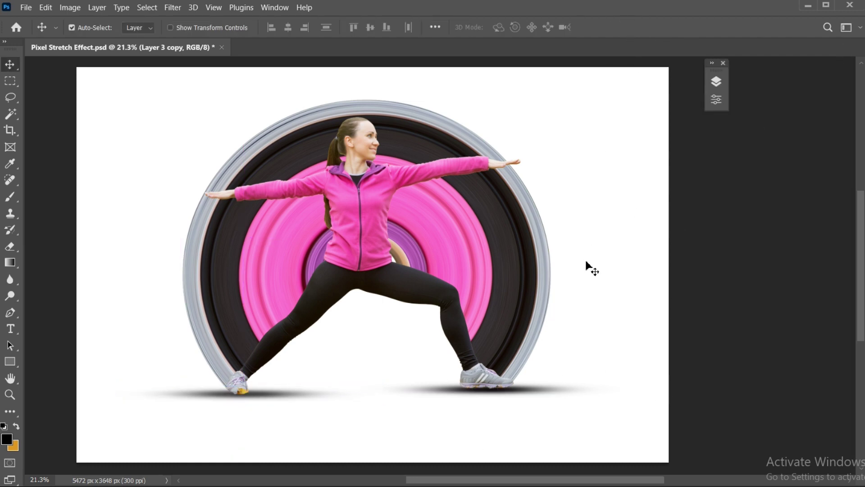